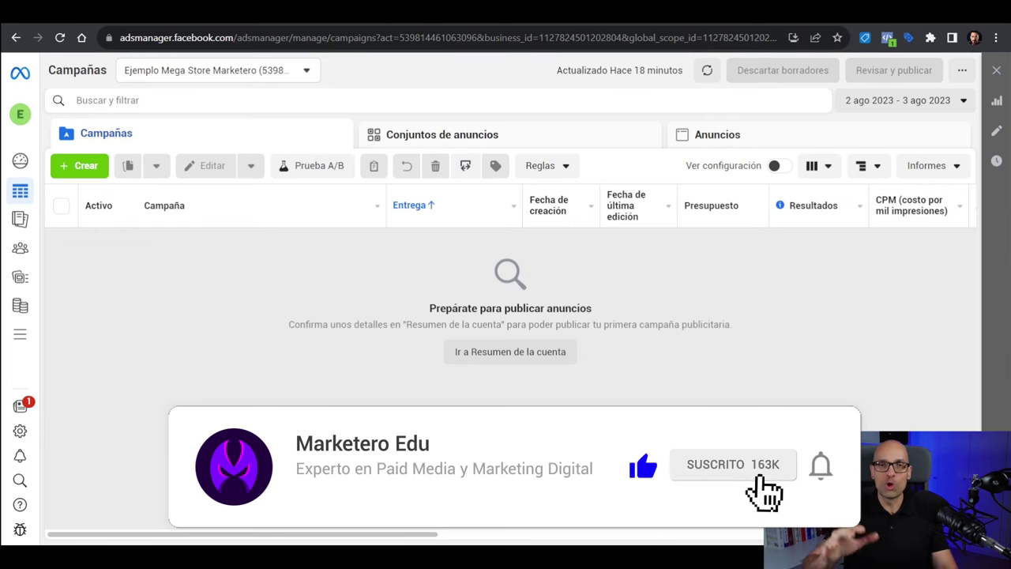
Create a new campaign with the Ventas objective
click(84, 167)
click(411, 288)
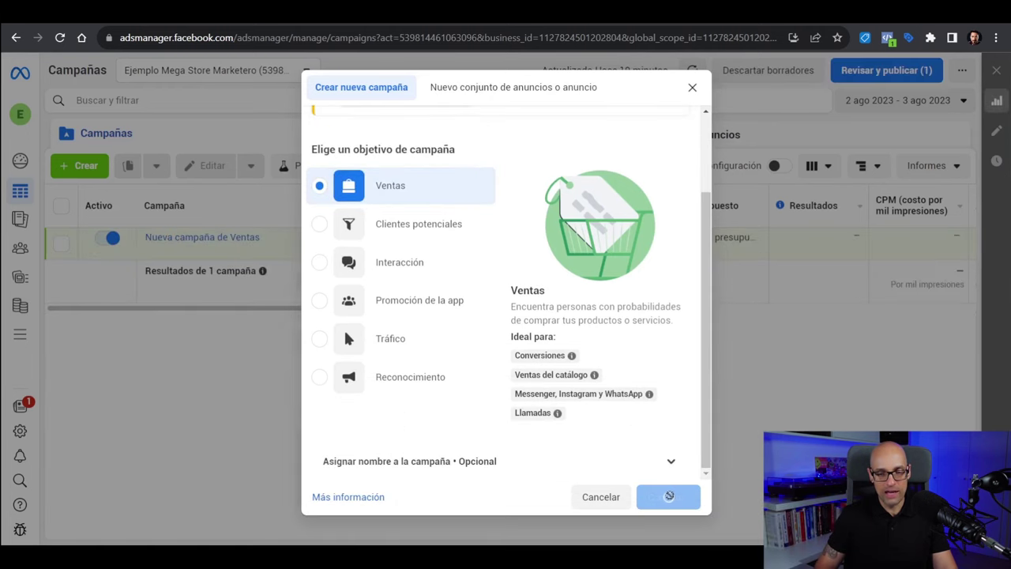
click(668, 496)
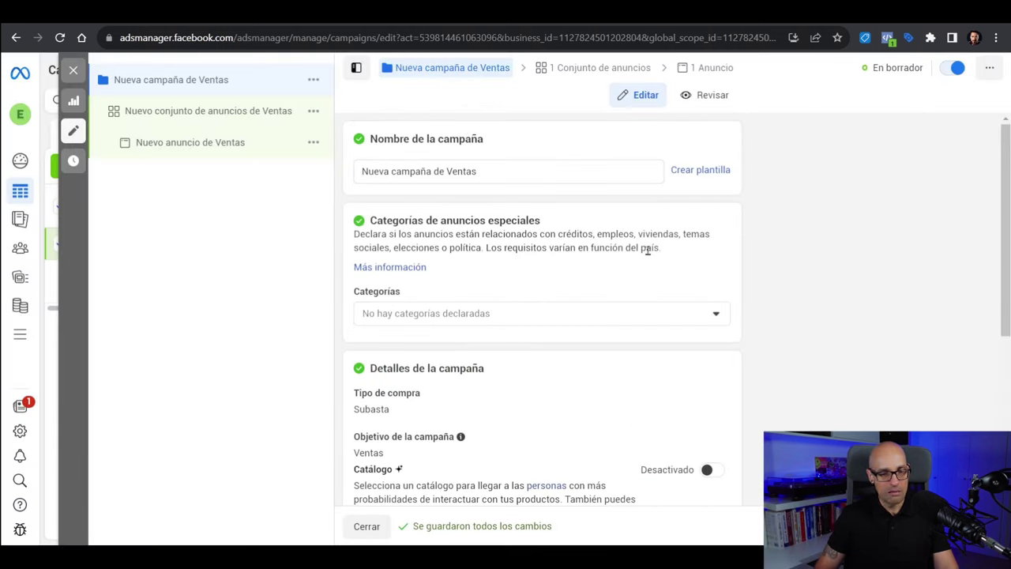
Switch the Advantage campaign budget on and back off in the sales campaign
scroll(648, 250, down, 4)
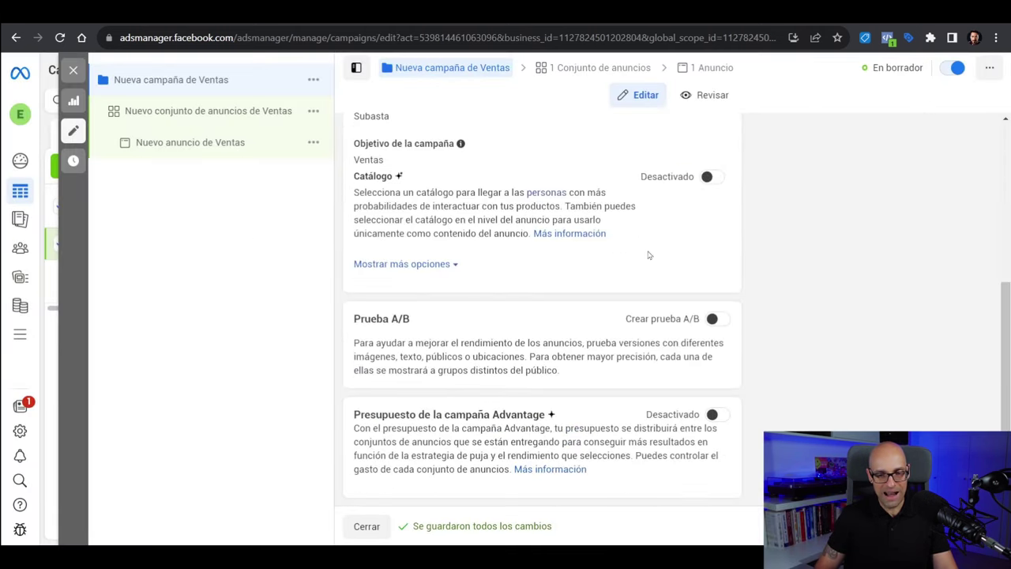
click(712, 413)
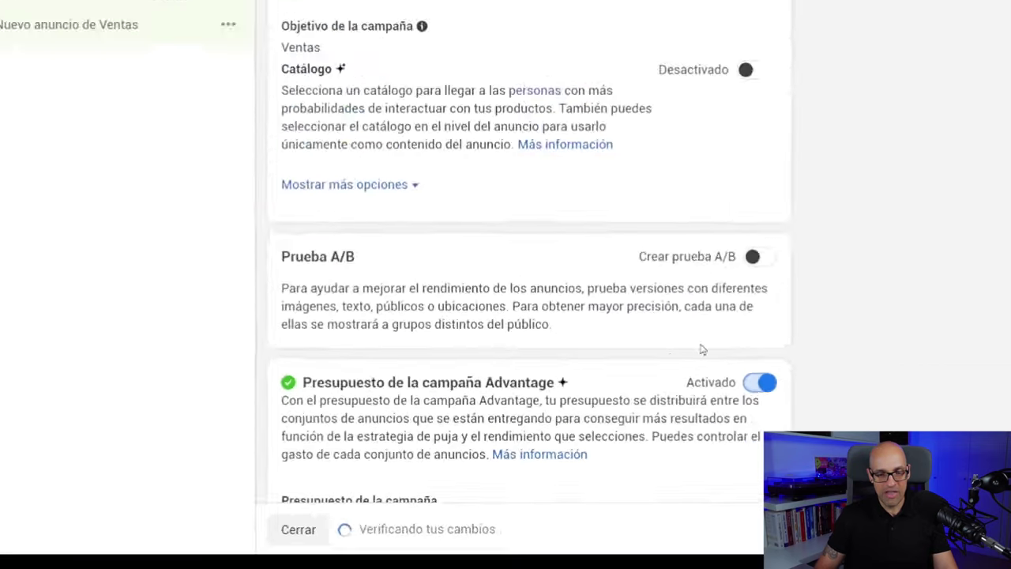
scroll(652, 384, down, 2)
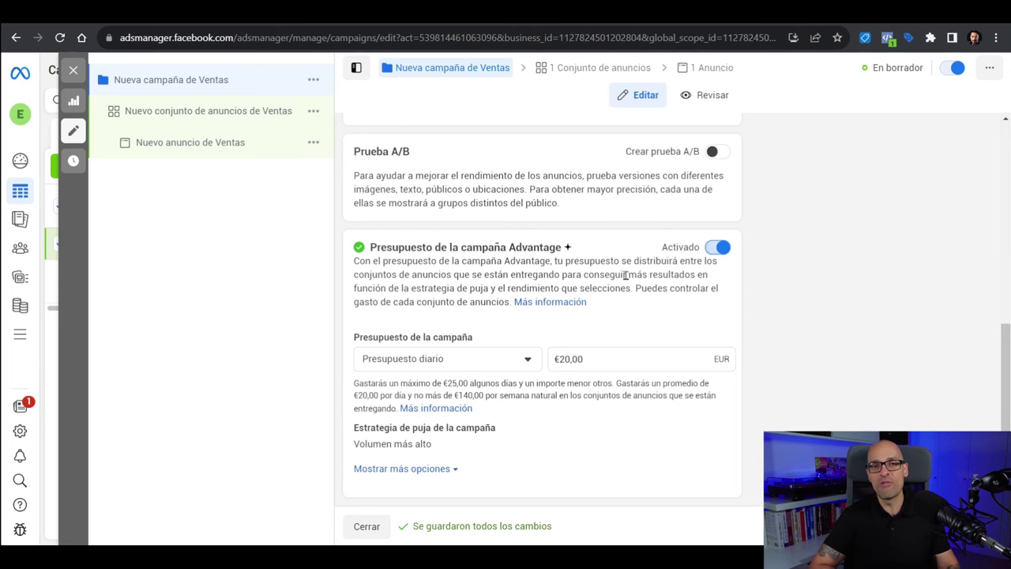
click(719, 247)
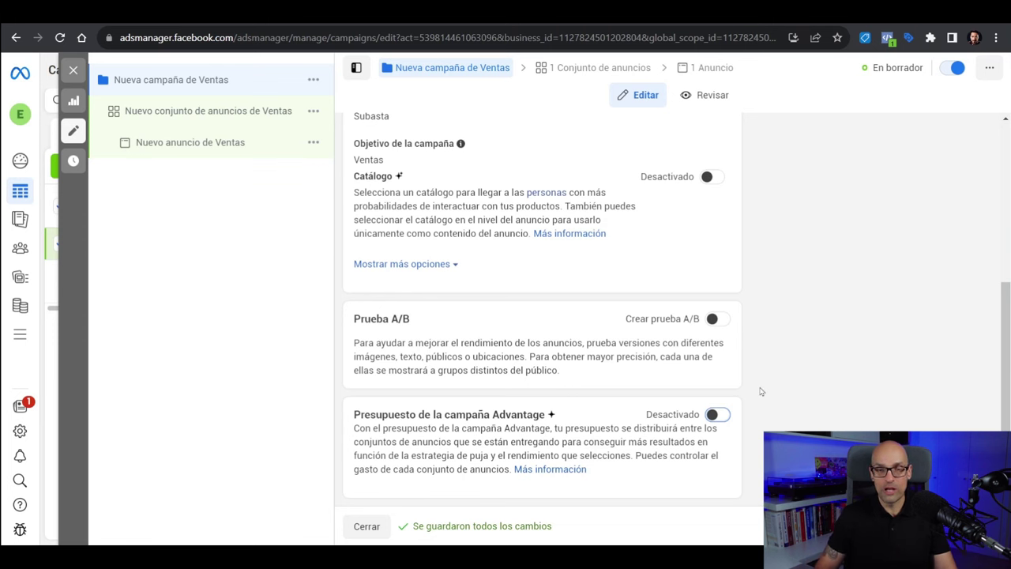
scroll(810, 202, up, 4)
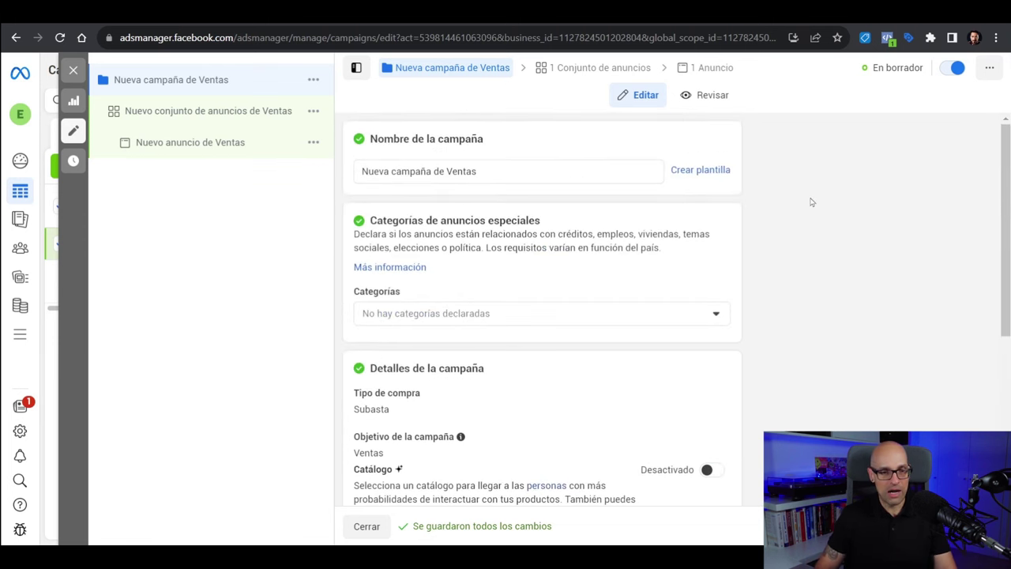
scroll(809, 239, down, 4)
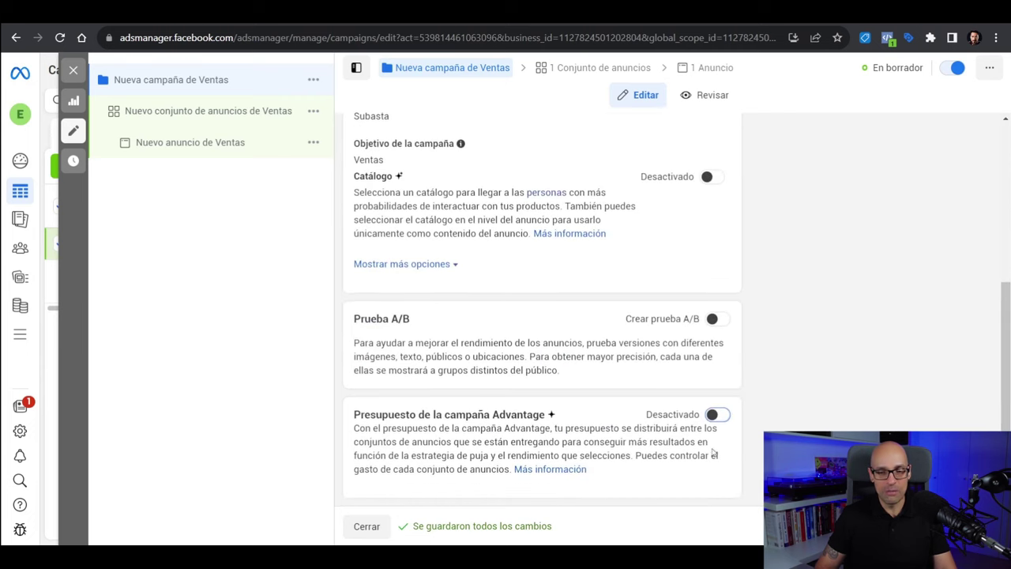
In the sales ad set, choose Comprar as the conversion event
click(217, 111)
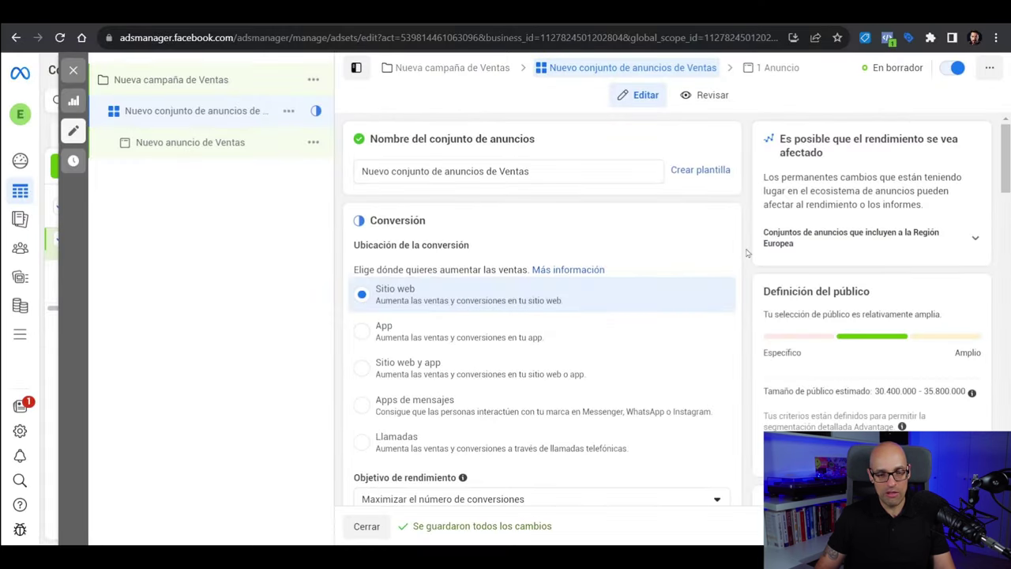
scroll(747, 253, down, 3)
click(671, 321)
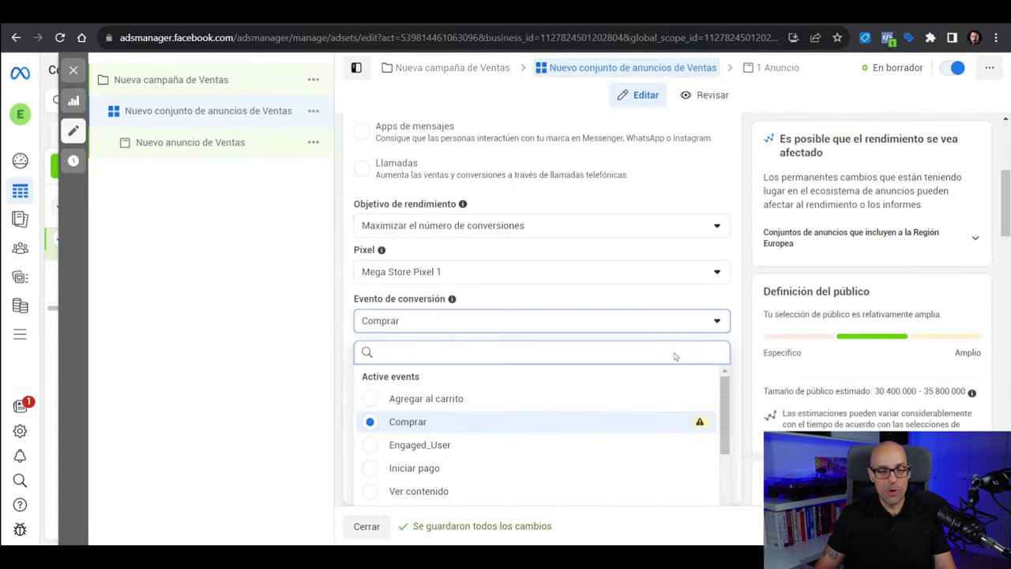
click(484, 425)
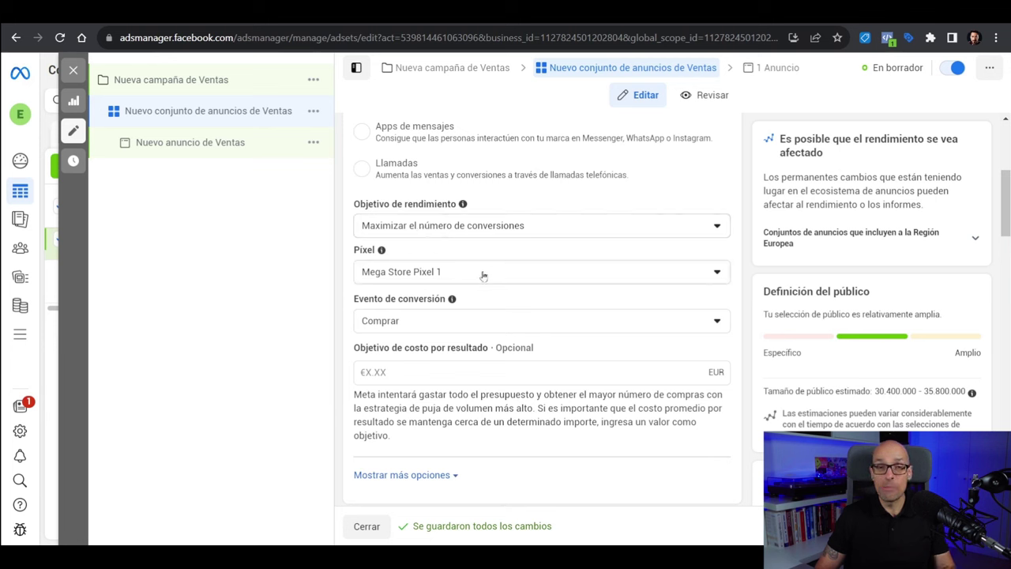
Keep the ad set on a daily budget and enable setting an end date in its schedule
scroll(484, 274, down, 5)
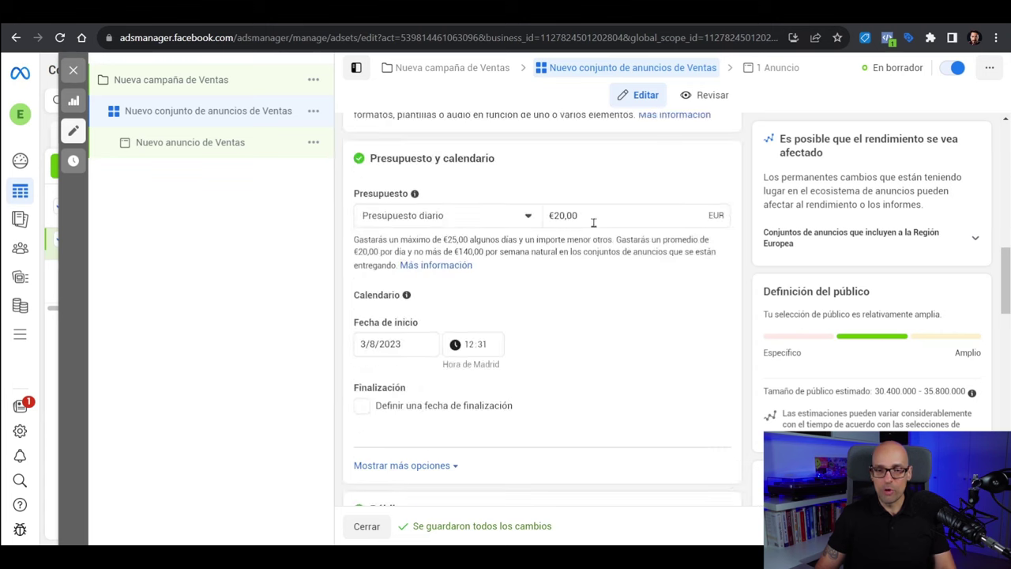
click(450, 214)
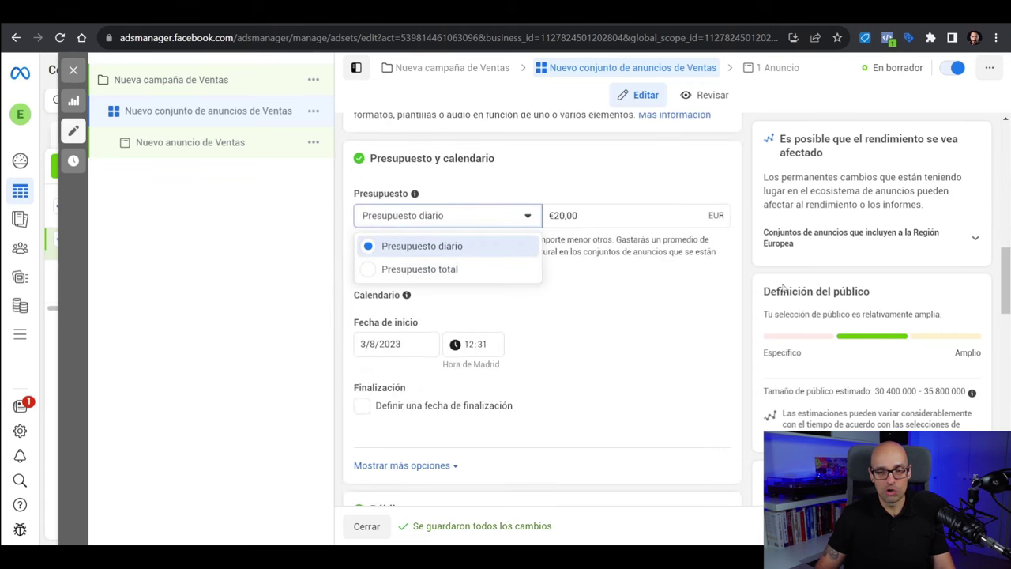
click(754, 291)
click(365, 407)
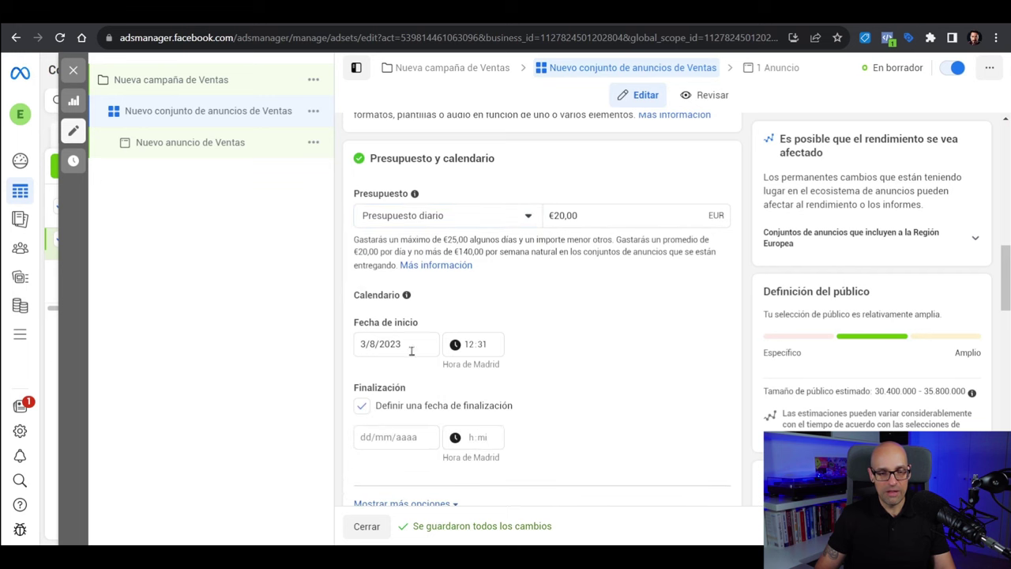
Add the interests Dogs (animals) and Tienda de mascotas (productos para mascotas) to the audience's detailed targeting
scroll(411, 356, down, 5)
drag(1006, 362, 1005, 356)
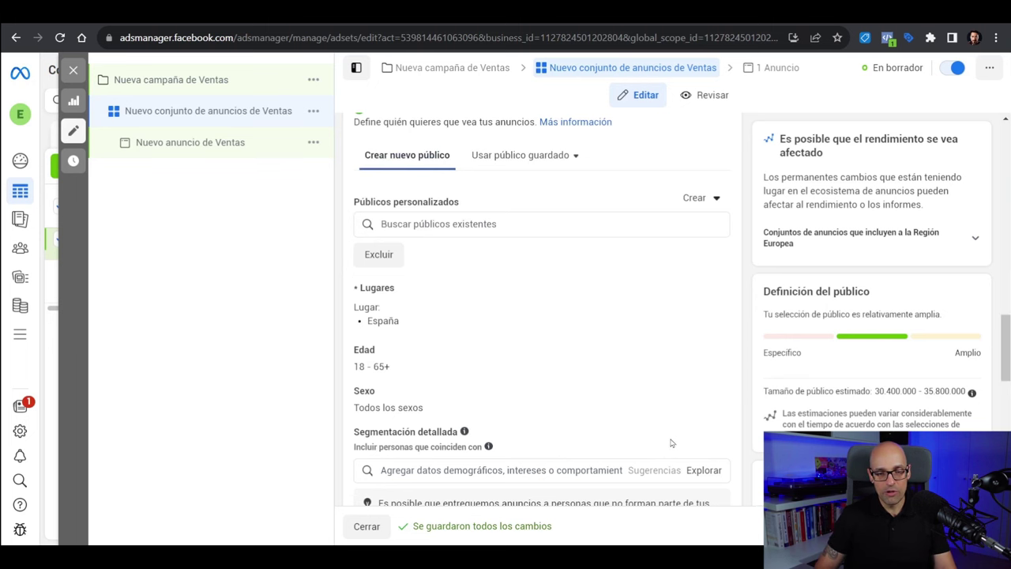
scroll(519, 395, down, 1)
click(519, 380)
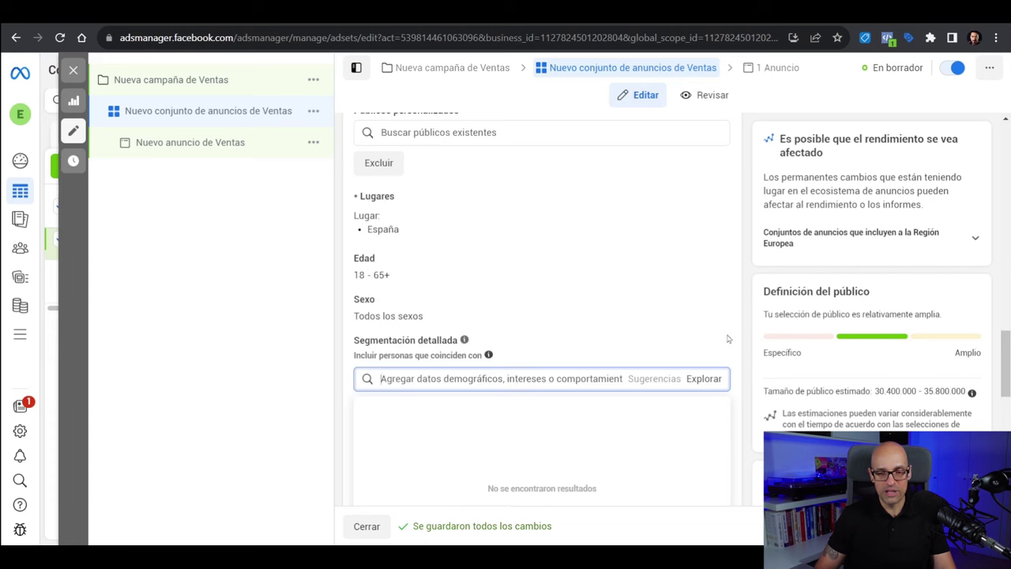
click(648, 387)
click(646, 350)
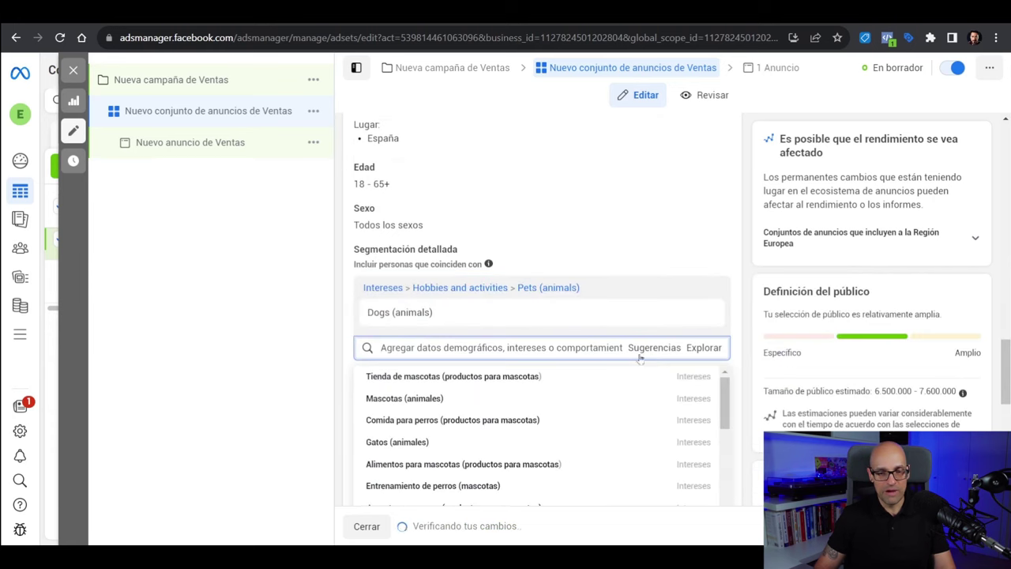
click(501, 376)
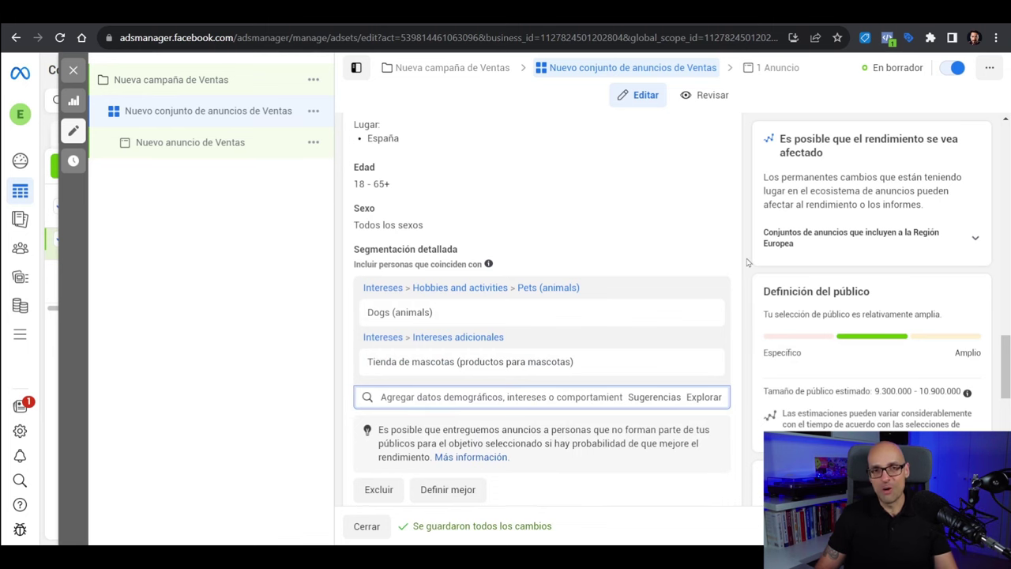
Remove the dogs and pet store interests from the detailed targeting
click(709, 313)
click(709, 314)
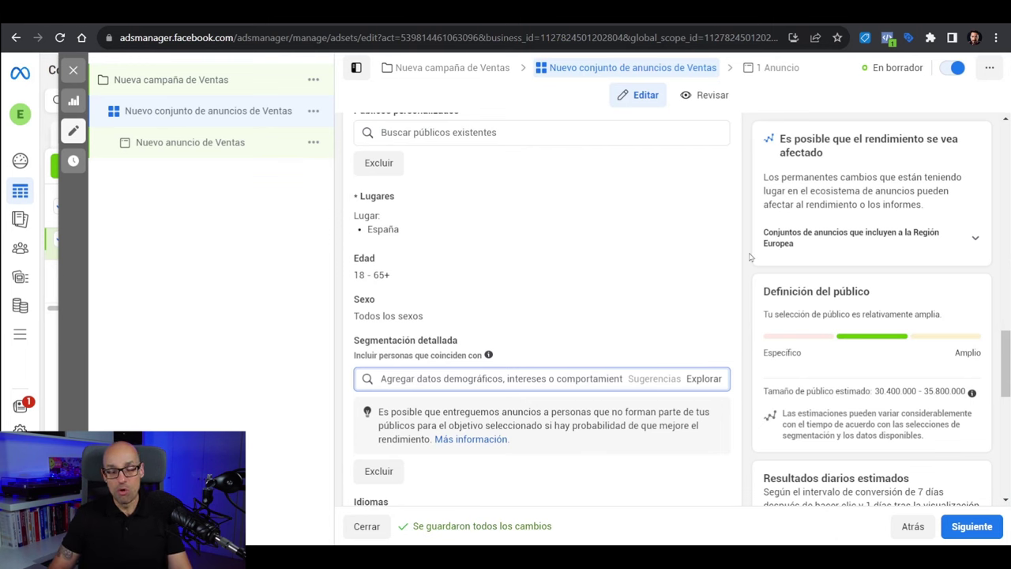
scroll(750, 257, down, 8)
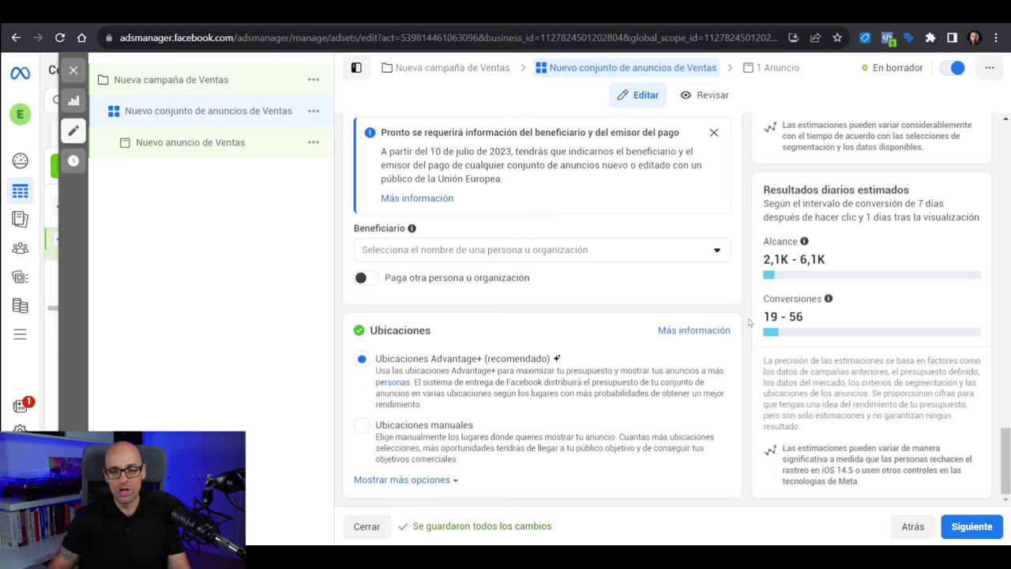
In the sales ad, set the content source to Subida manual instead of the catalogue
click(193, 146)
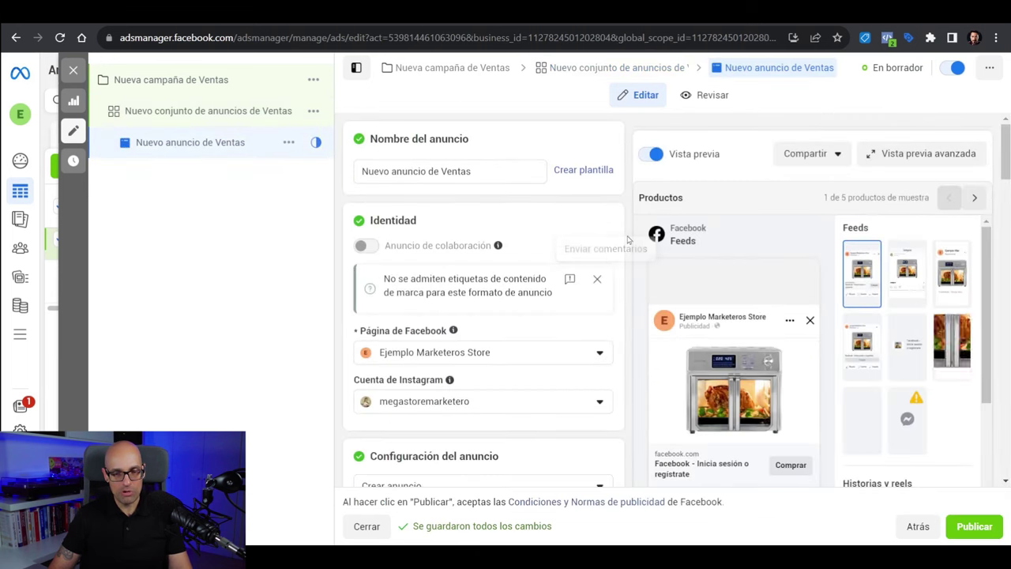
scroll(628, 238, down, 5)
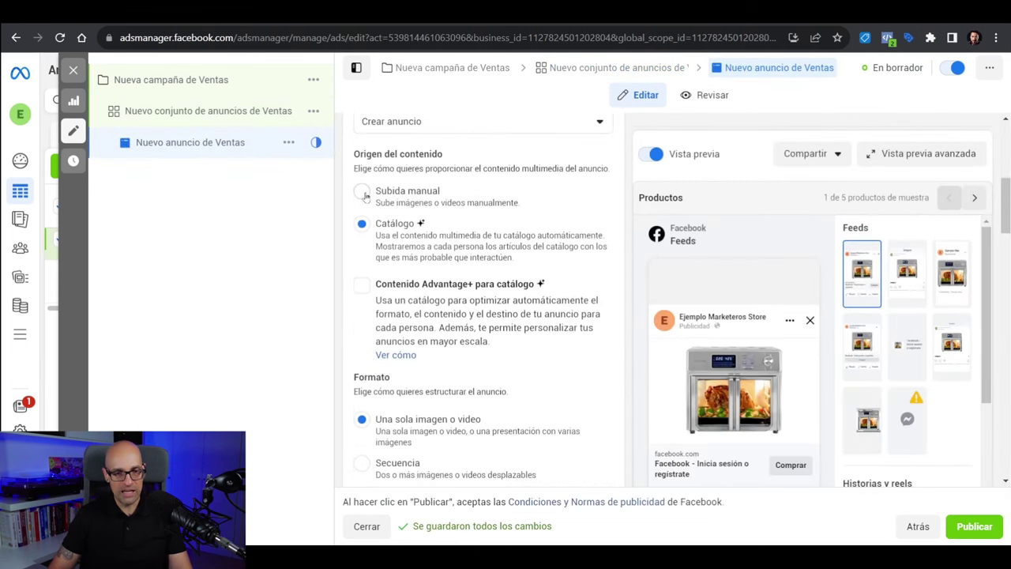
click(362, 193)
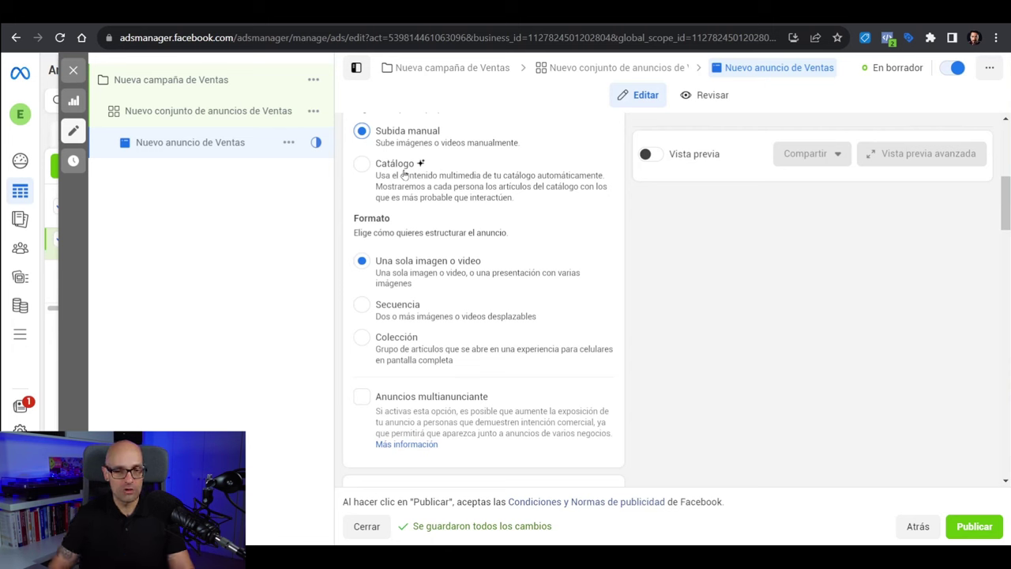
scroll(501, 211, up, 2)
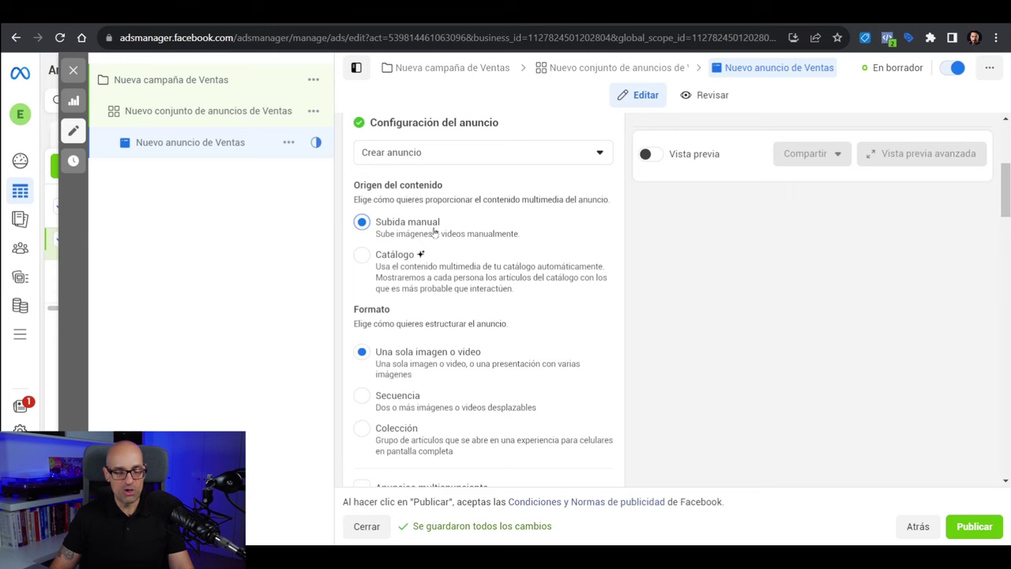
Look over the ad content section, including the primary text and title fields
scroll(568, 251, down, 8)
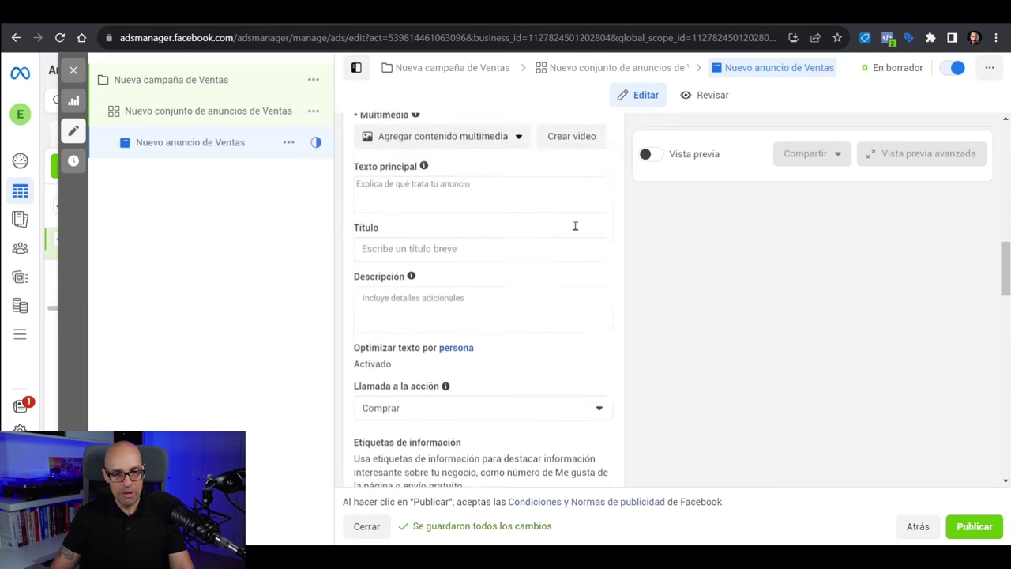
scroll(576, 230, up, 3)
scroll(576, 230, up, 3)
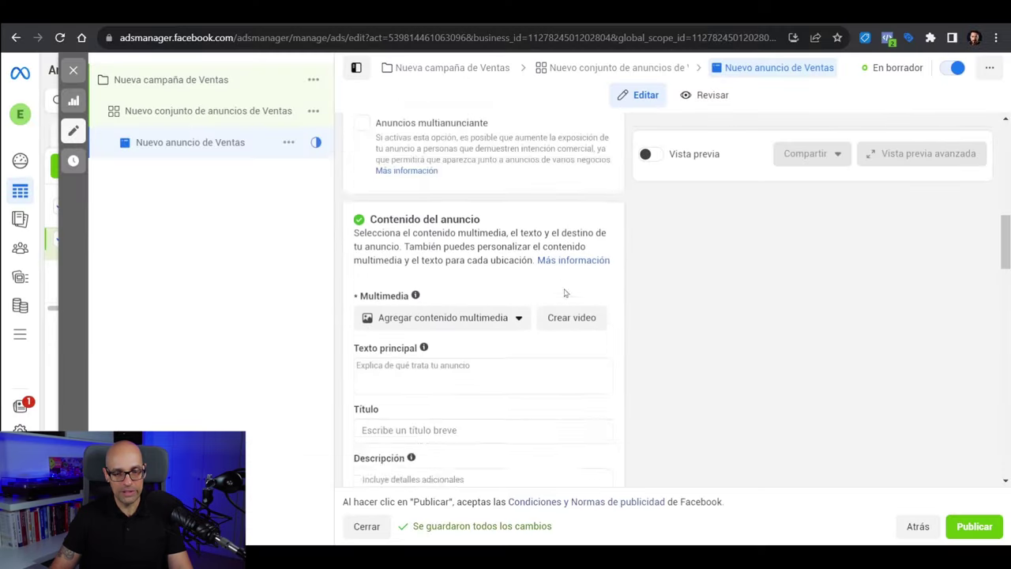
scroll(471, 316, down, 1)
click(471, 284)
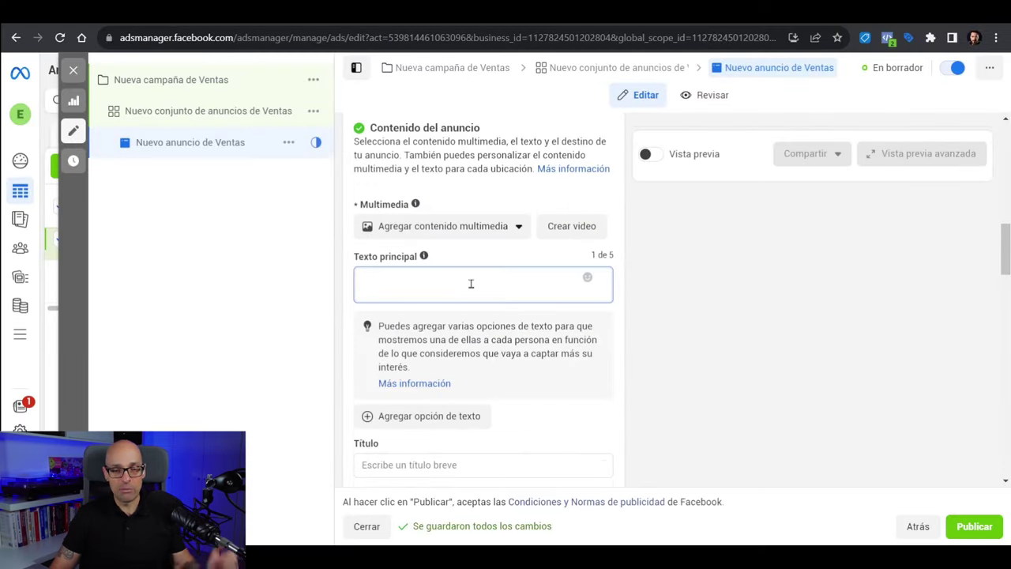
scroll(453, 370, down, 1)
click(456, 369)
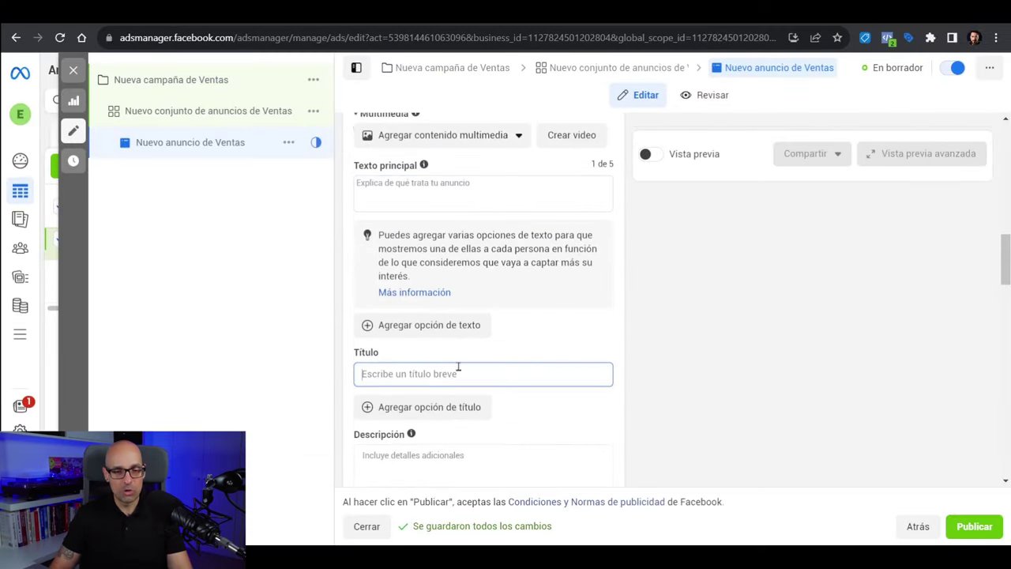
Add the mosquito lamp image as the ad's media
scroll(478, 320, up, 2)
click(478, 319)
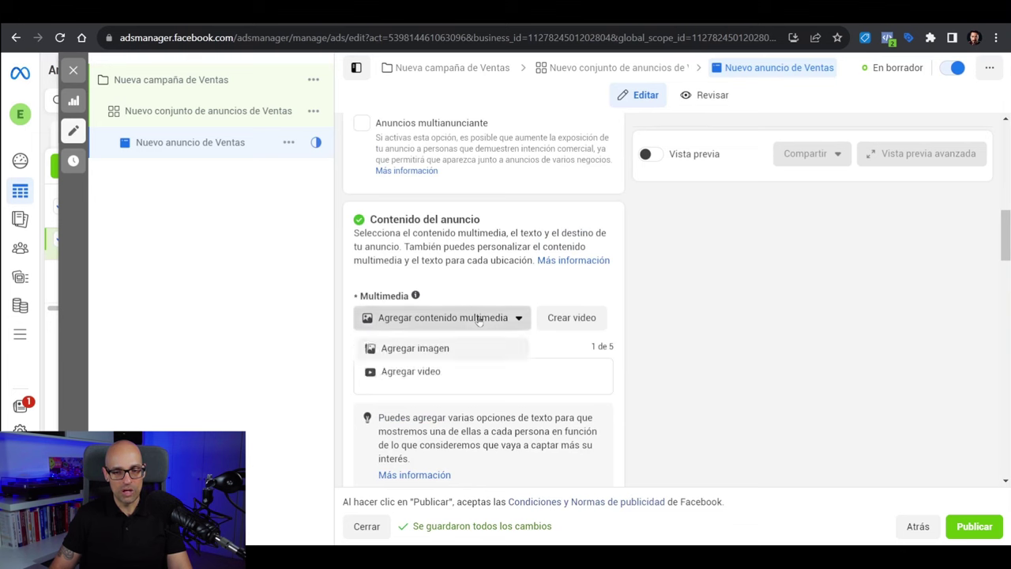
click(434, 348)
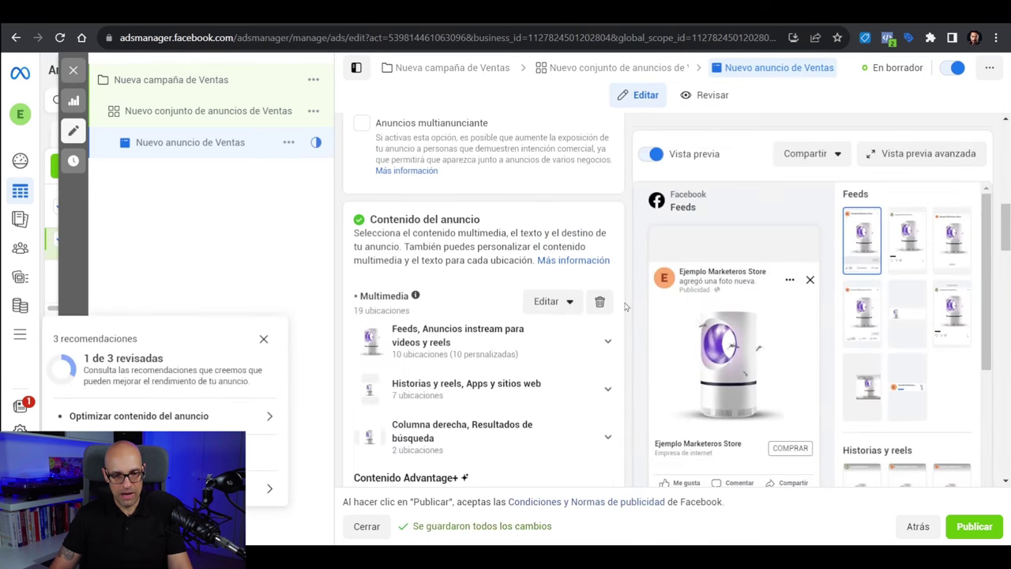
Insert the copied mosquito lamp sales copy, beginning "¿Cansado de las picaduras de los mosquitos", as the ad's primary text
scroll(624, 305, down, 5)
click(429, 242)
key(ctrl+v)
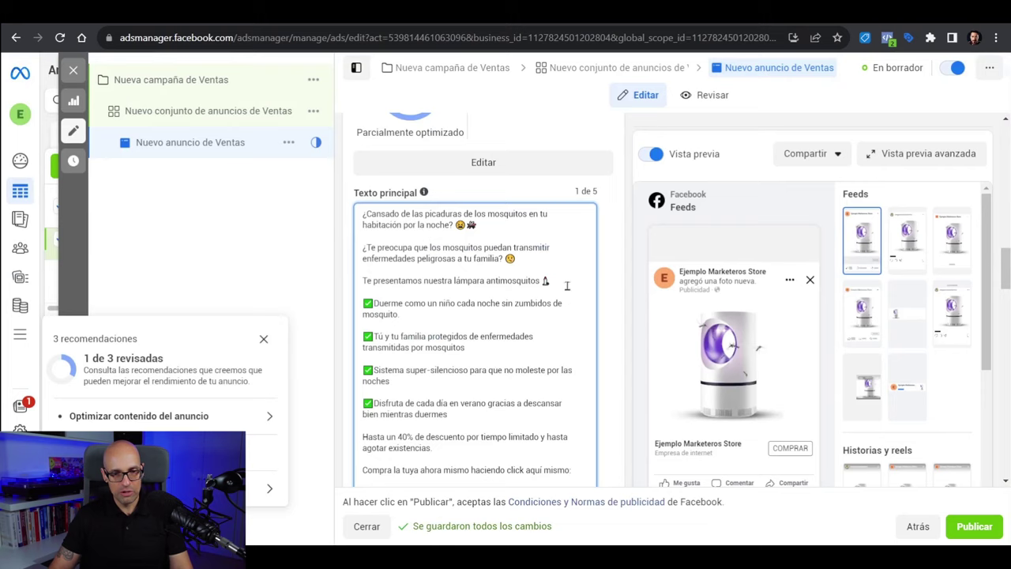
Set the ad's title to "Hasta un 40% de descuento + contrareembolso"
scroll(567, 286, down, 3)
scroll(474, 340, down, 1)
click(423, 382)
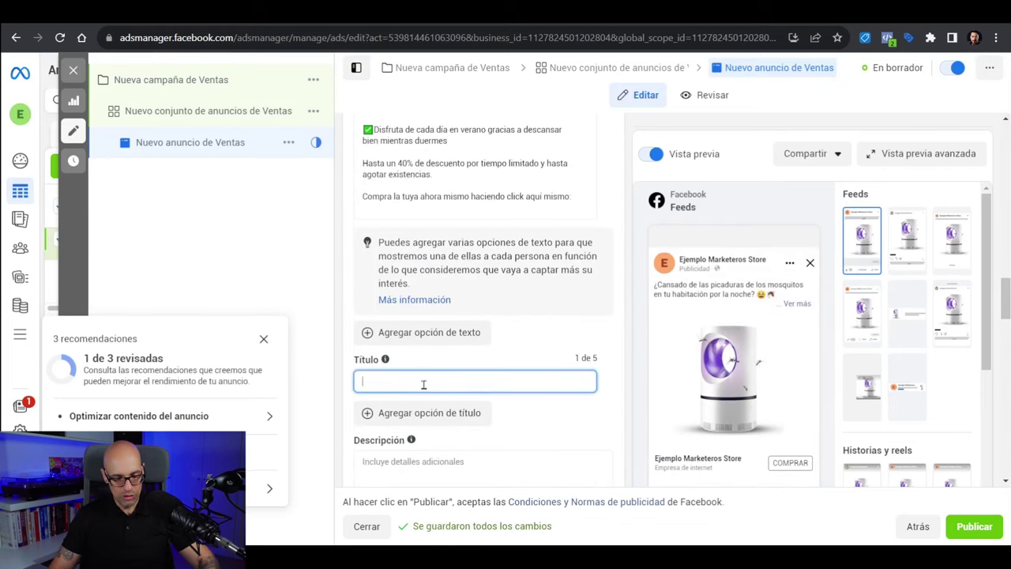
text(Hasta un 40% de descuento + contrareembolso)
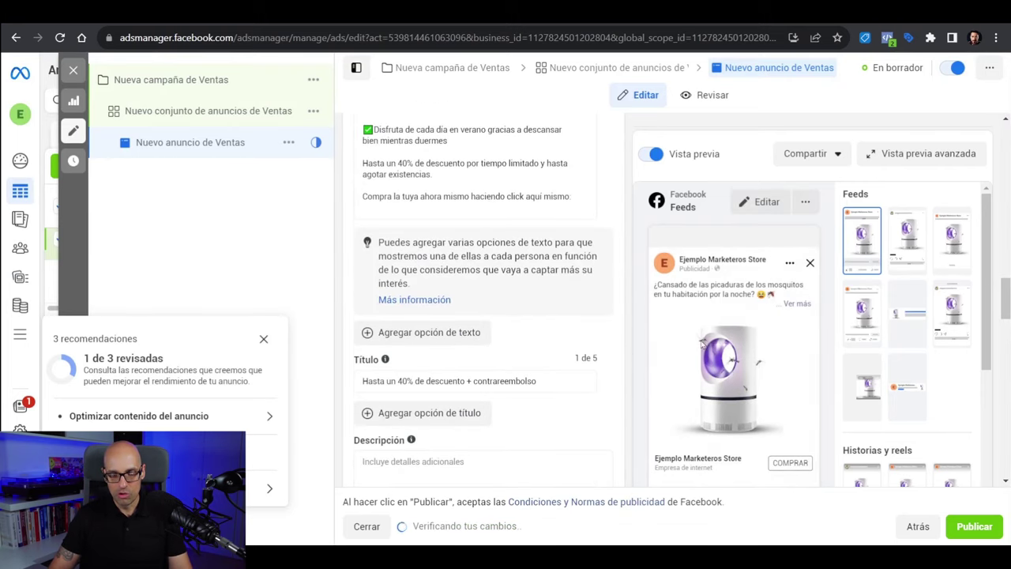
Review the ad's call to action, website URL field and event tracking settings
scroll(529, 308, down, 3)
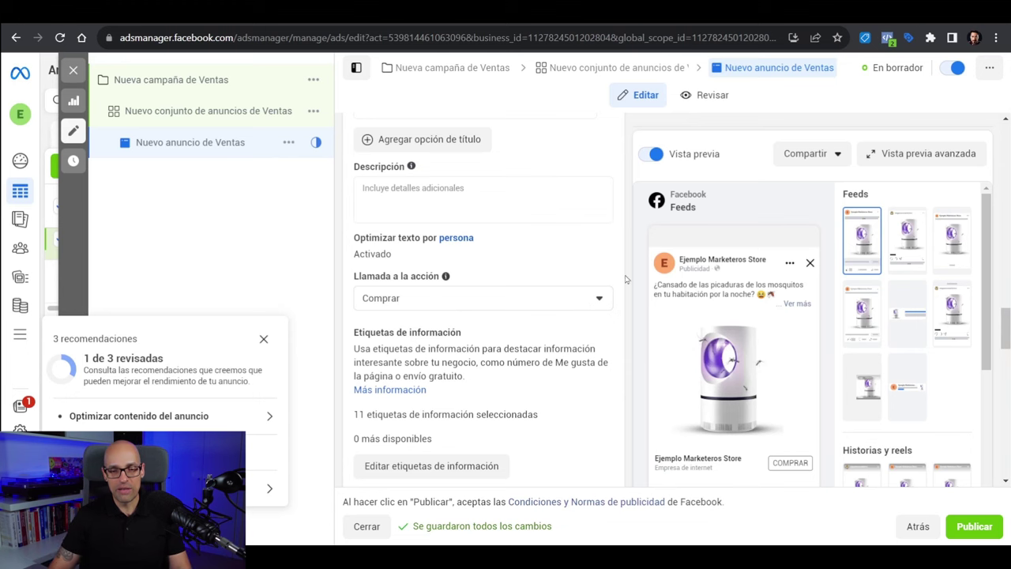
scroll(629, 277, down, 5)
click(500, 285)
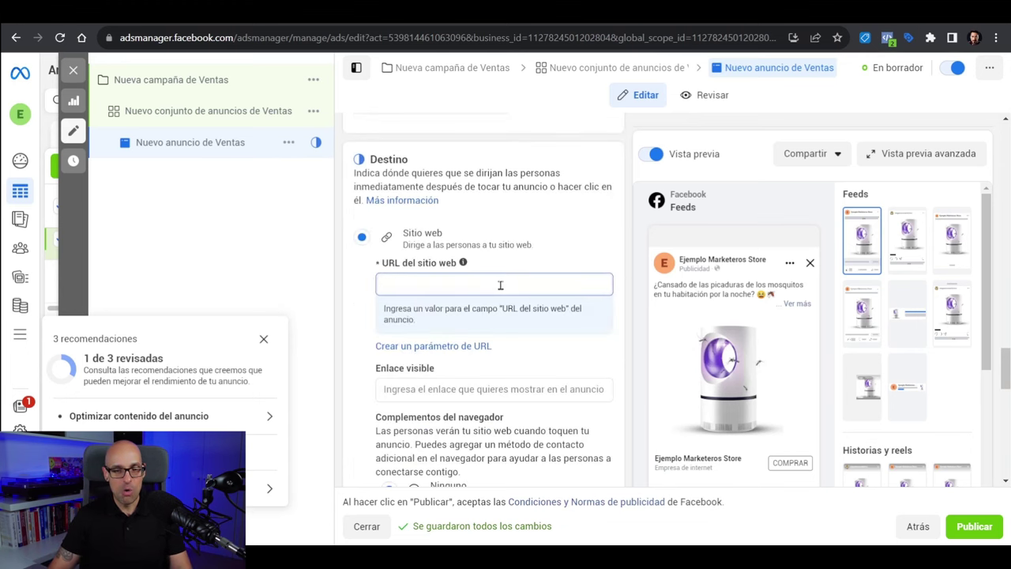
scroll(500, 285, down, 10)
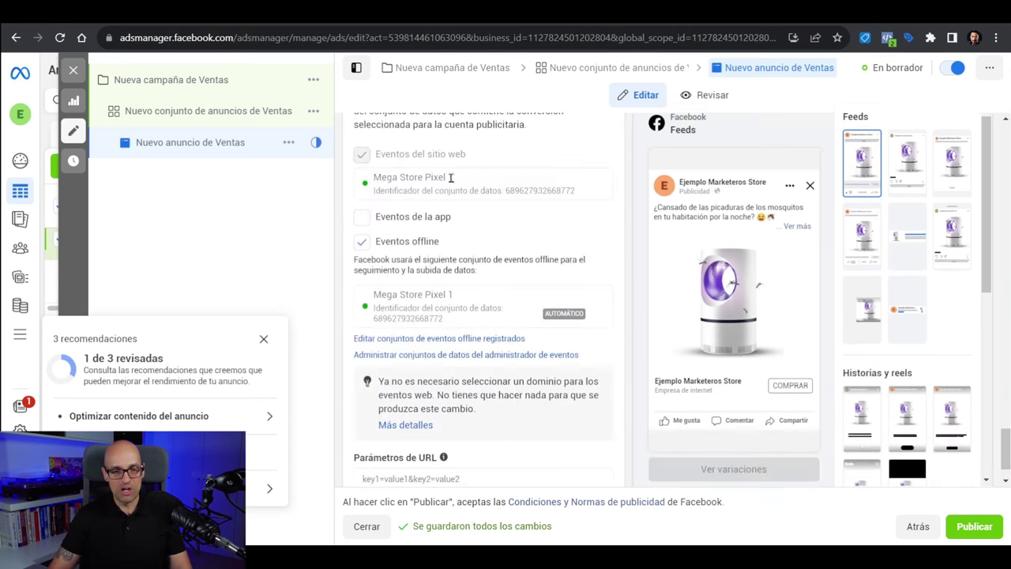